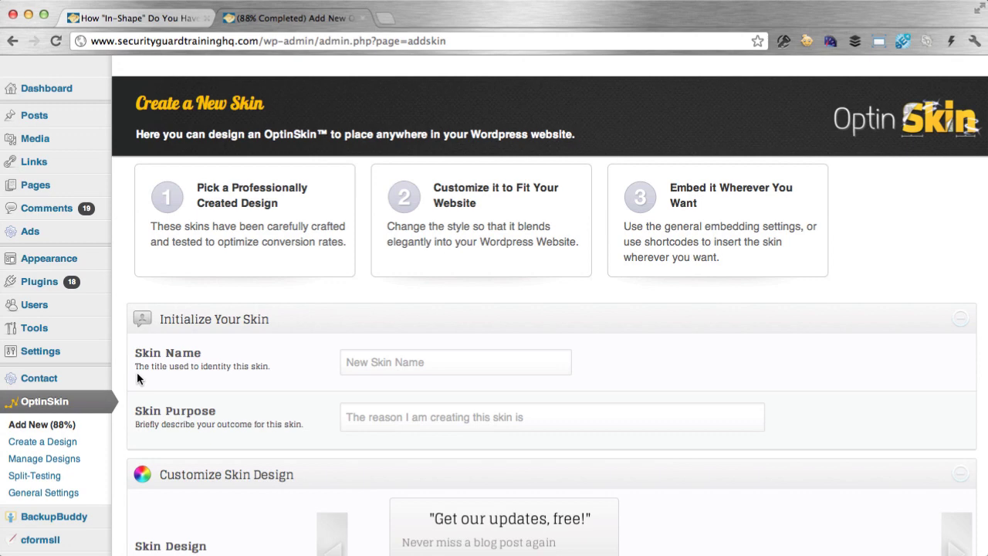
# Enter 'Bottom of Posts' as the skin name and 'Collecting email addresses.' as its purpose
pyautogui.click(430, 365)
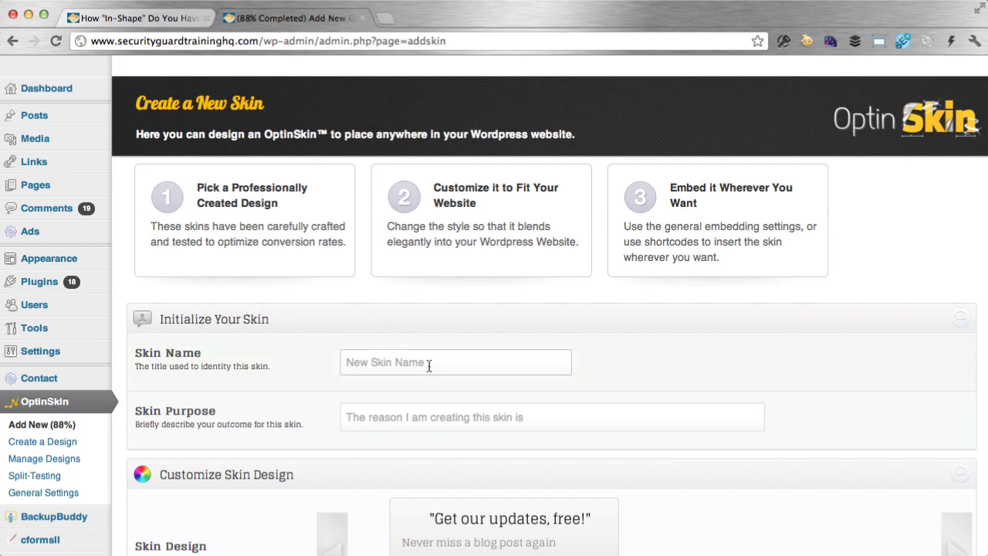
pyautogui.write('B')
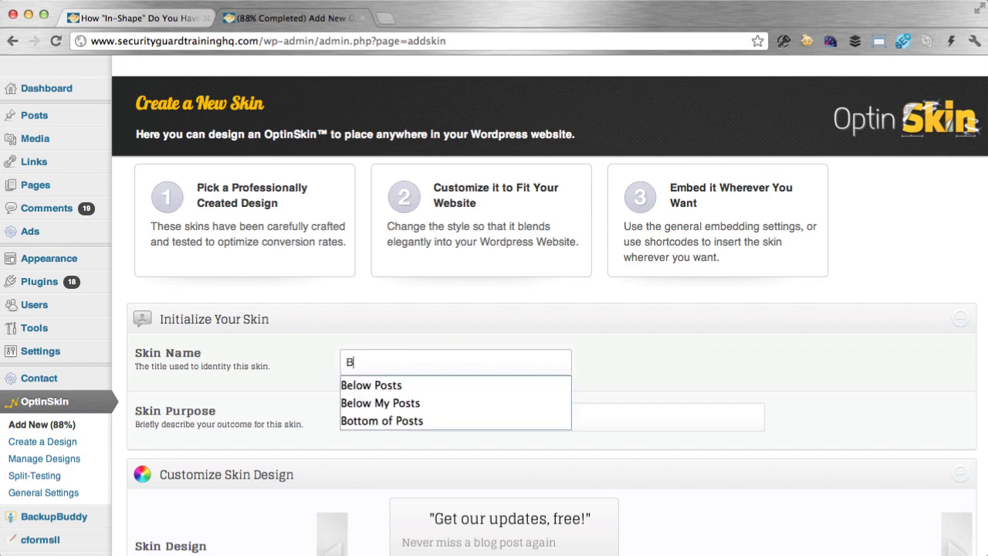
pyautogui.write('ottom of Posts')
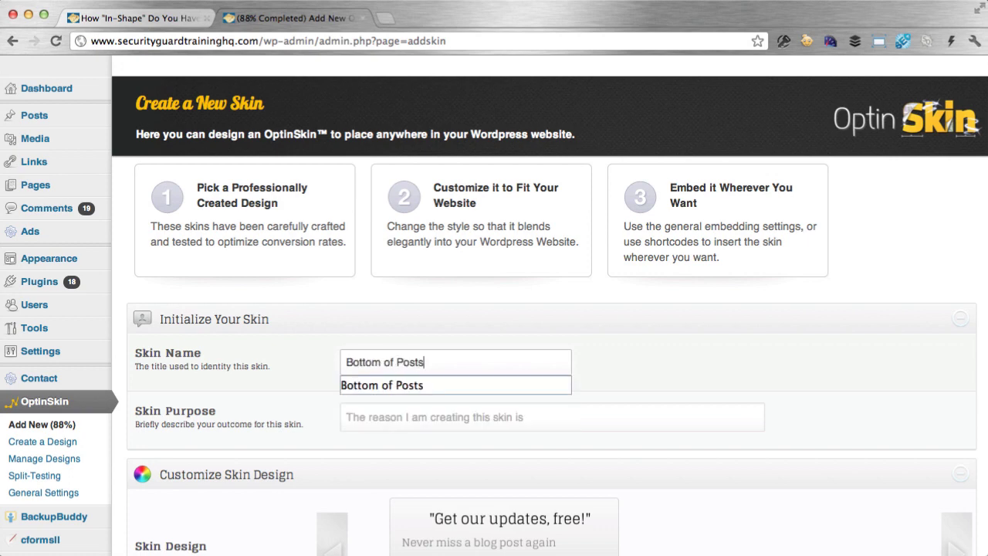
pyautogui.click(625, 355)
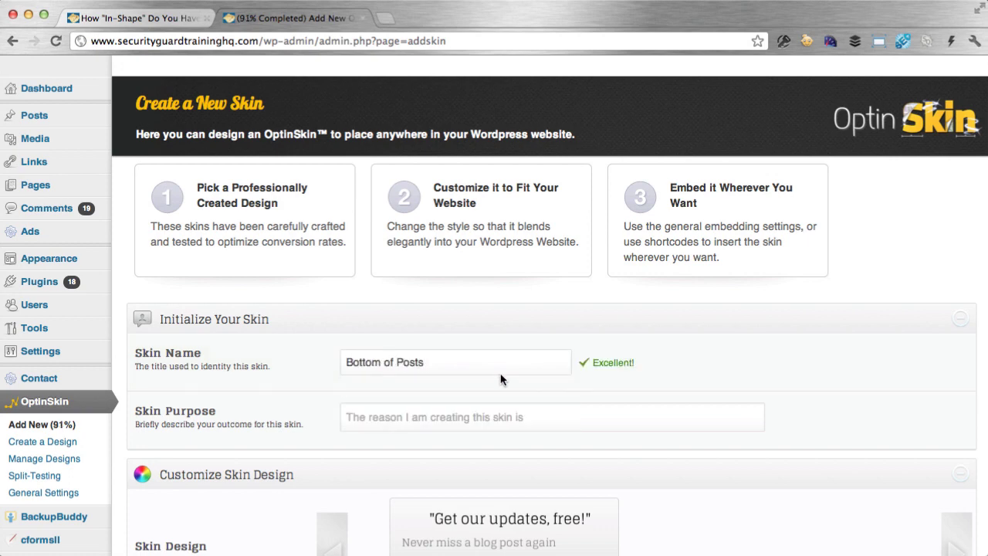
pyautogui.click(423, 422)
pyautogui.write('Collecti')
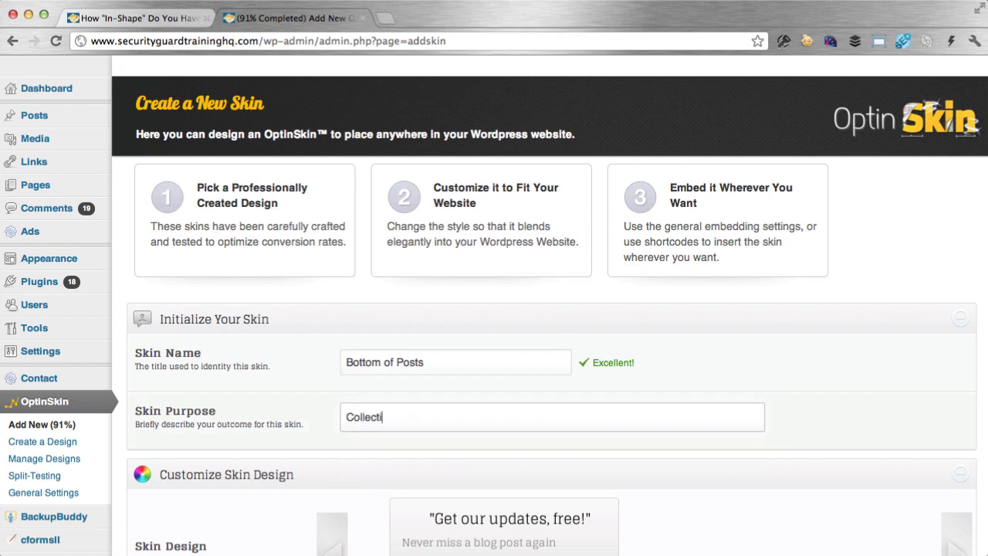
pyautogui.write('ng email addresses.')
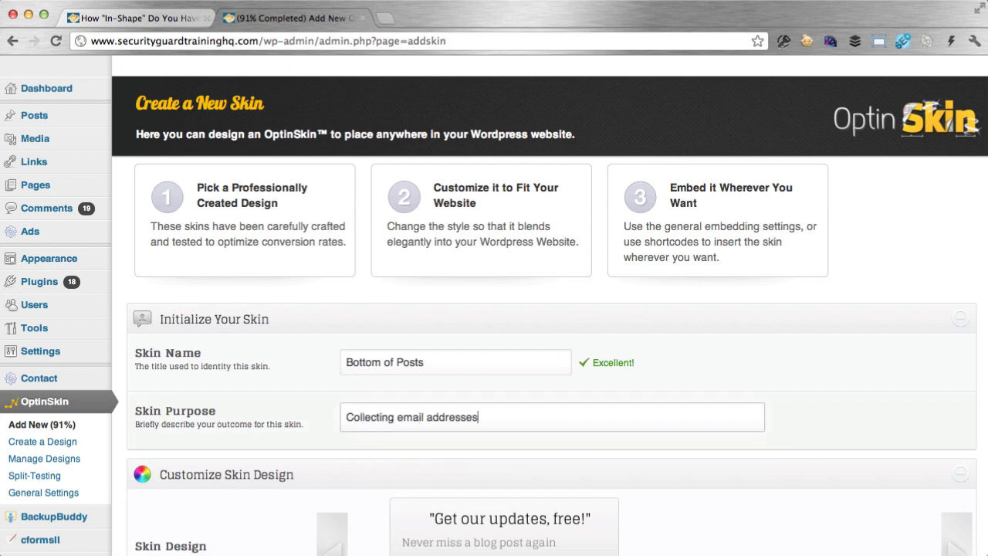
pyautogui.click(823, 335)
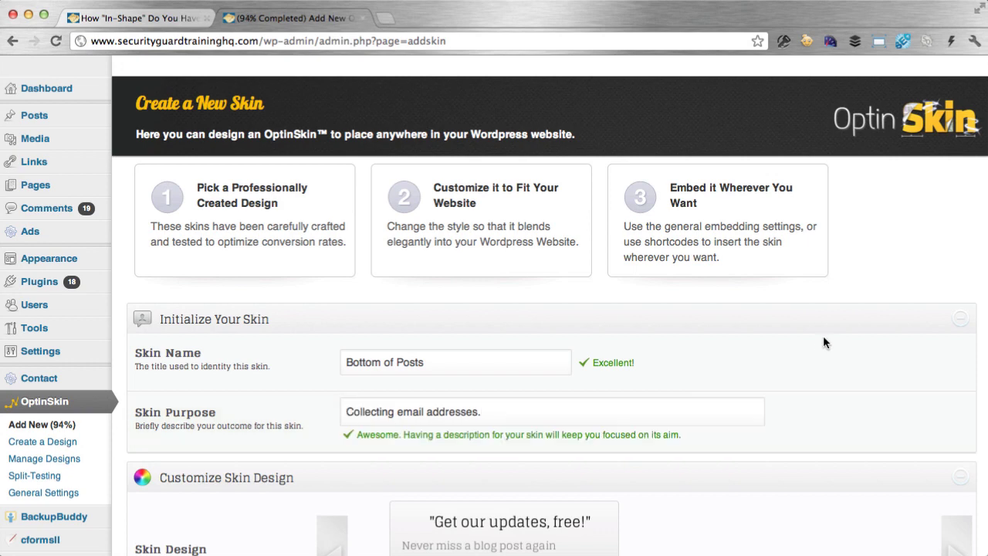
# Cycle the Skin Design carousel to the yellow eBook template headed 'Did you enjoy this article?'
pyautogui.scroll(-3, 820, 337)
pyautogui.scroll(-2, 819, 349)
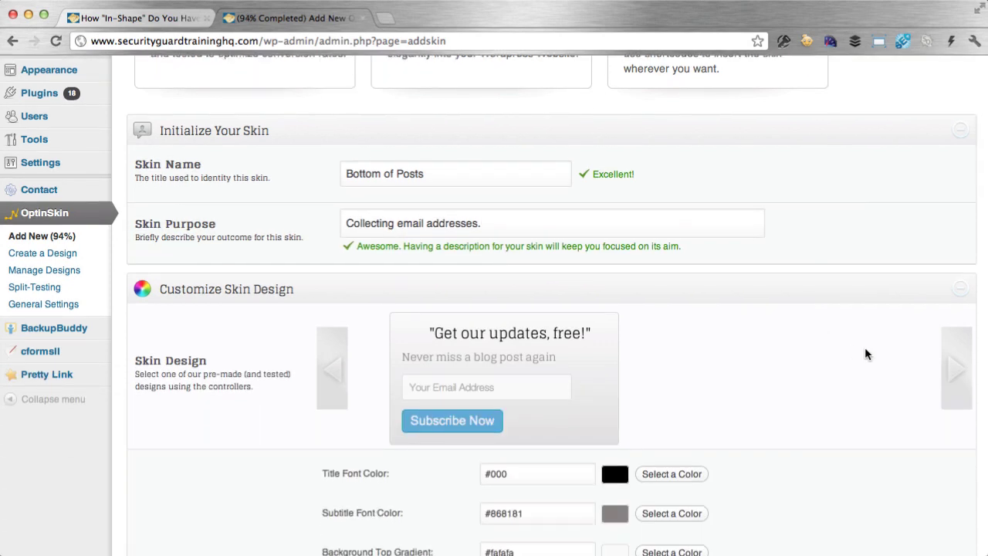
pyautogui.click(963, 376)
pyautogui.click(963, 376)
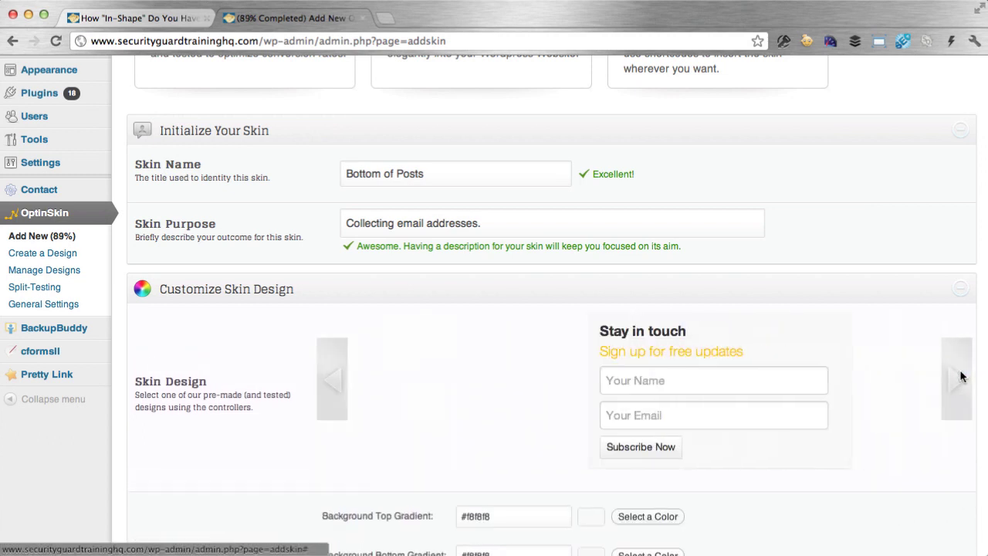
pyautogui.click(962, 376)
pyautogui.click(961, 376)
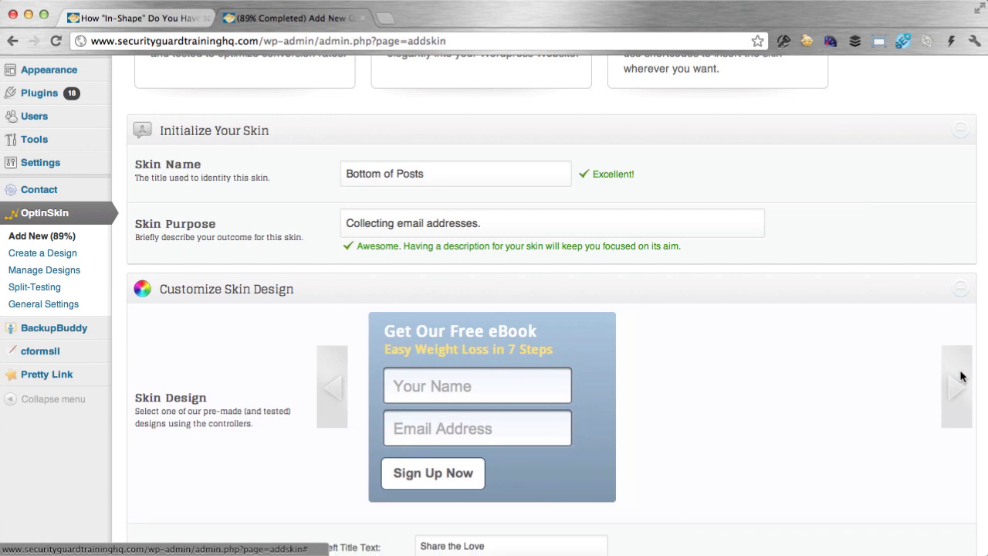
pyautogui.click(962, 376)
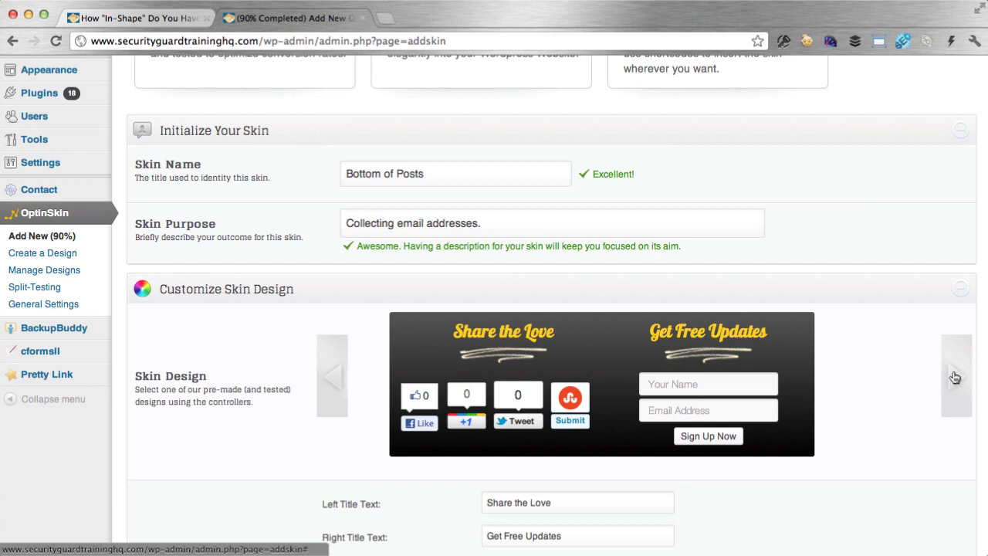
pyautogui.click(955, 377)
pyautogui.click(951, 377)
pyautogui.click(951, 377)
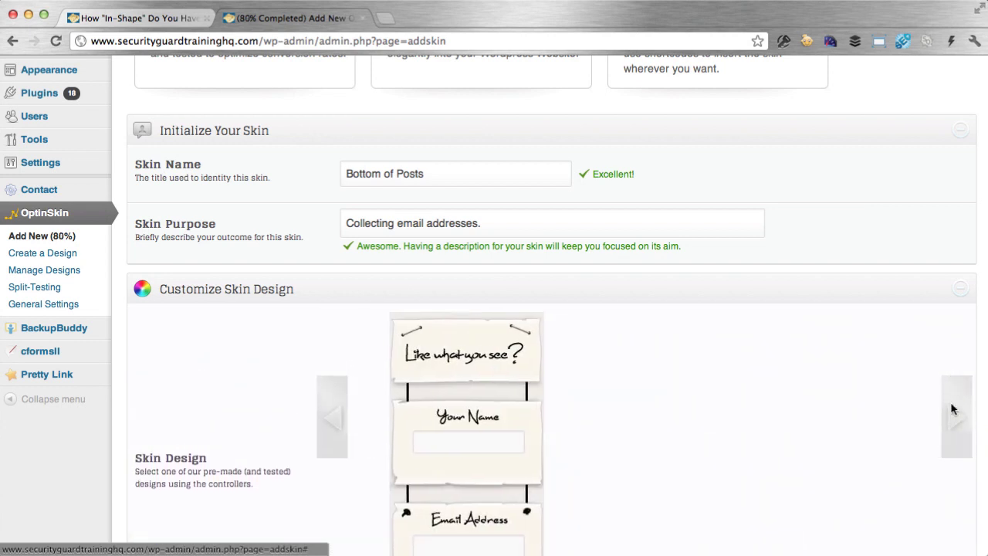
pyautogui.click(951, 409)
pyautogui.click(954, 364)
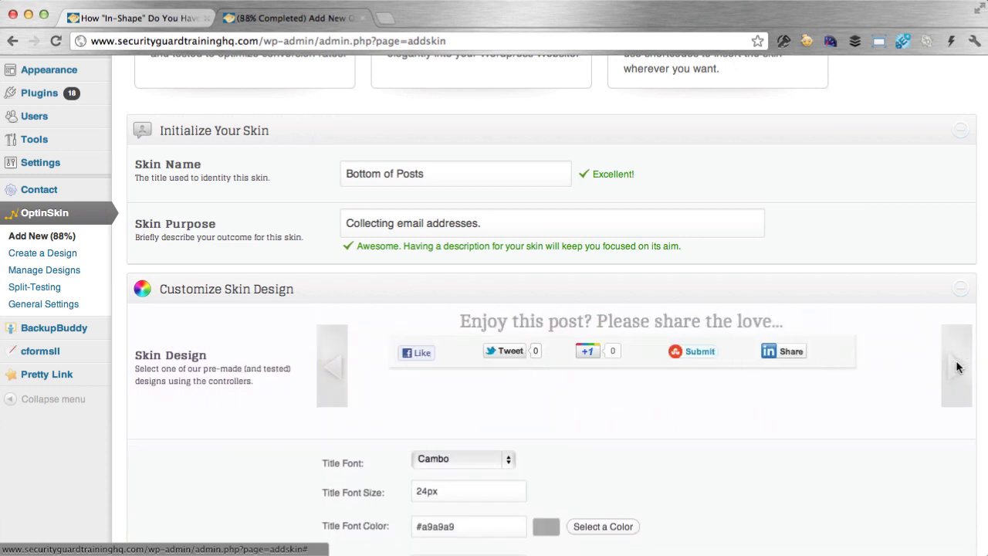
pyautogui.click(957, 366)
pyautogui.click(956, 363)
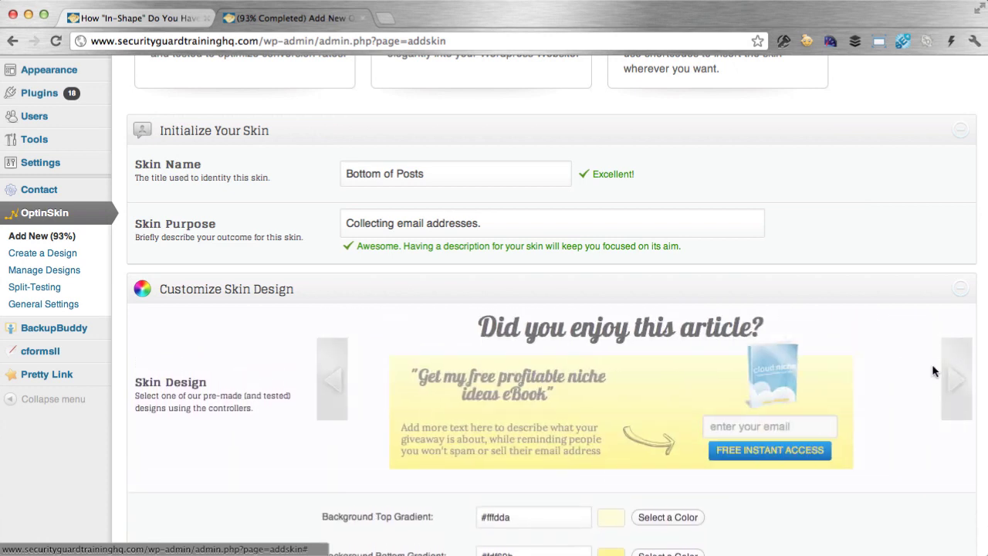
pyautogui.scroll(-5, 930, 373)
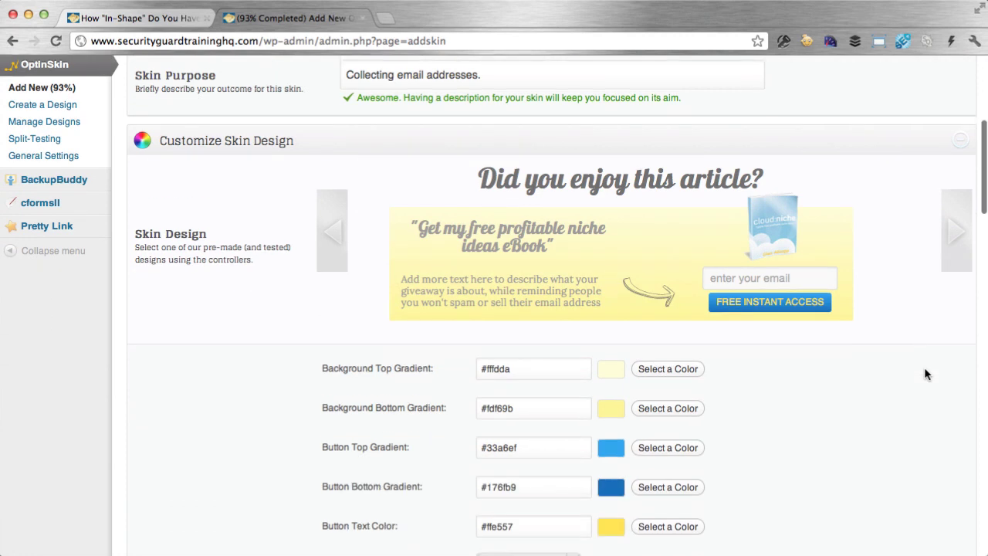
# Set background gradient #136391/#06427c, button gradient #f8c754 top and bottom, and button text #0b4d82
pyautogui.scroll(-2, 927, 374)
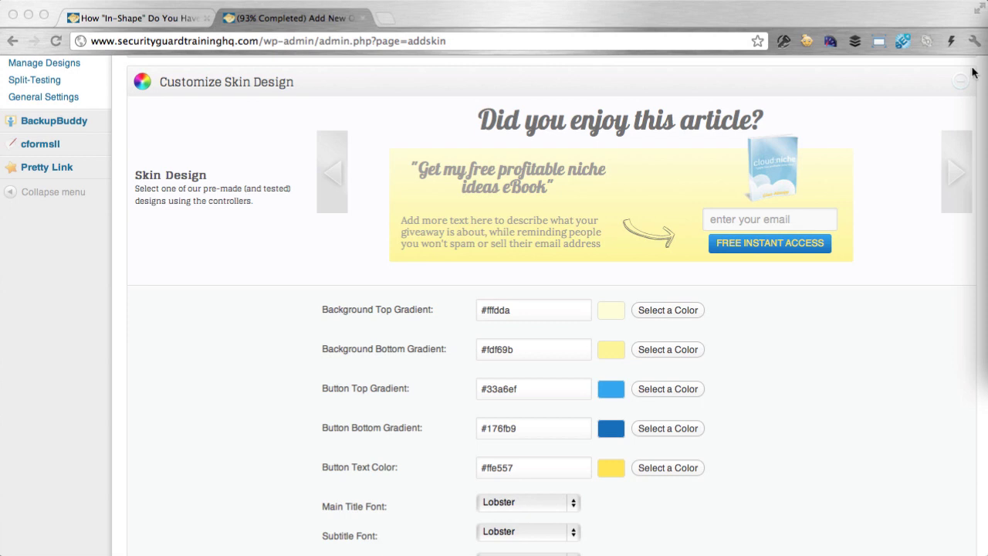
pyautogui.doubleClick(527, 311)
pyautogui.write('#136391')
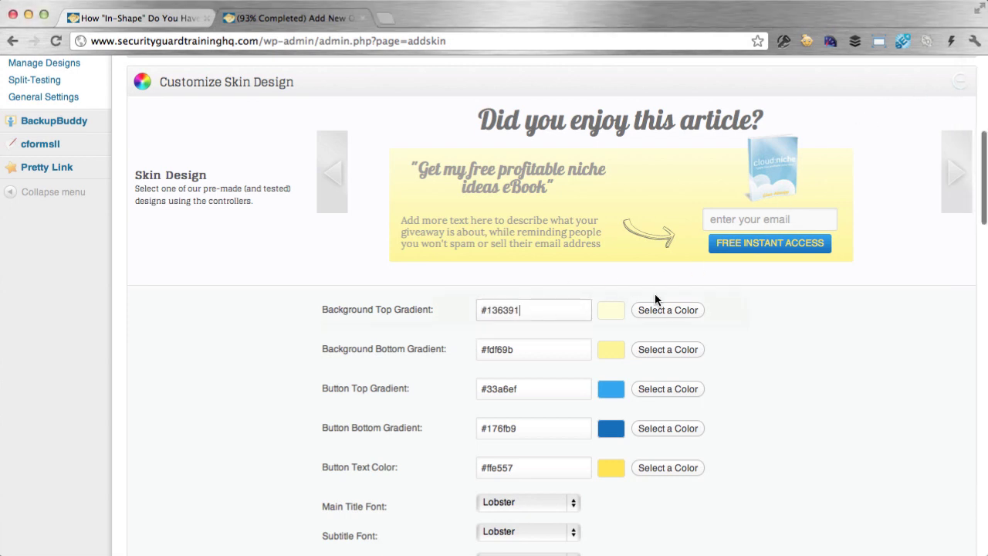
pyautogui.doubleClick(532, 349)
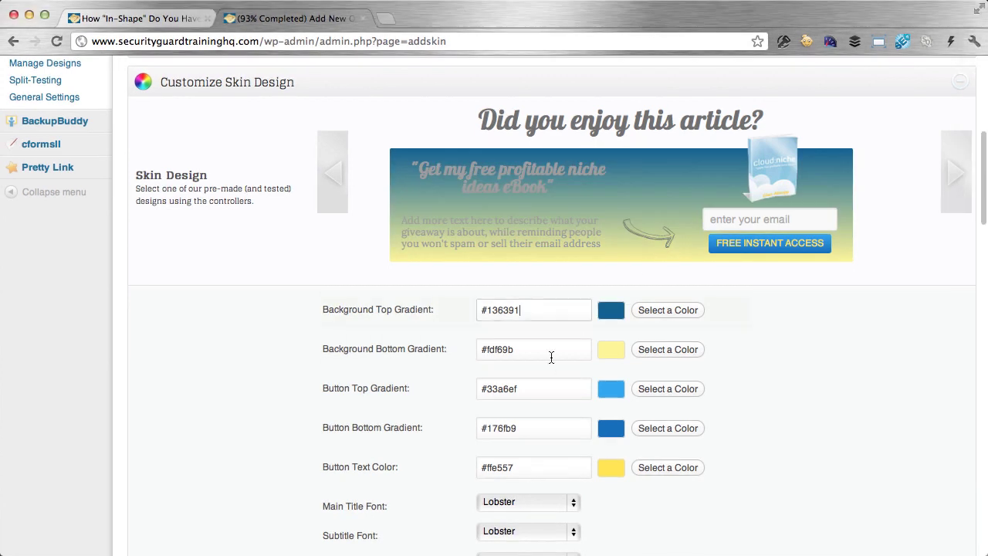
pyautogui.write('#06427c')
pyautogui.doubleClick(544, 390)
pyautogui.write('#f8c754')
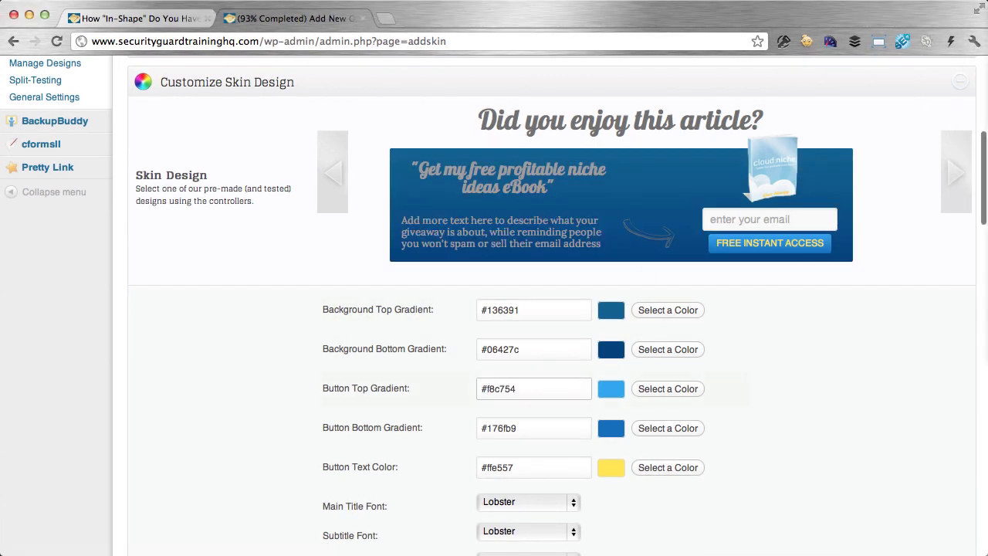
pyautogui.doubleClick(541, 430)
pyautogui.write('#f8c754')
pyautogui.doubleClick(540, 467)
pyautogui.write('#0b4d82')
pyautogui.scroll(-2, 777, 366)
# Choose PT Serif for the main title, subtitle and subtext fonts
pyautogui.click(563, 468)
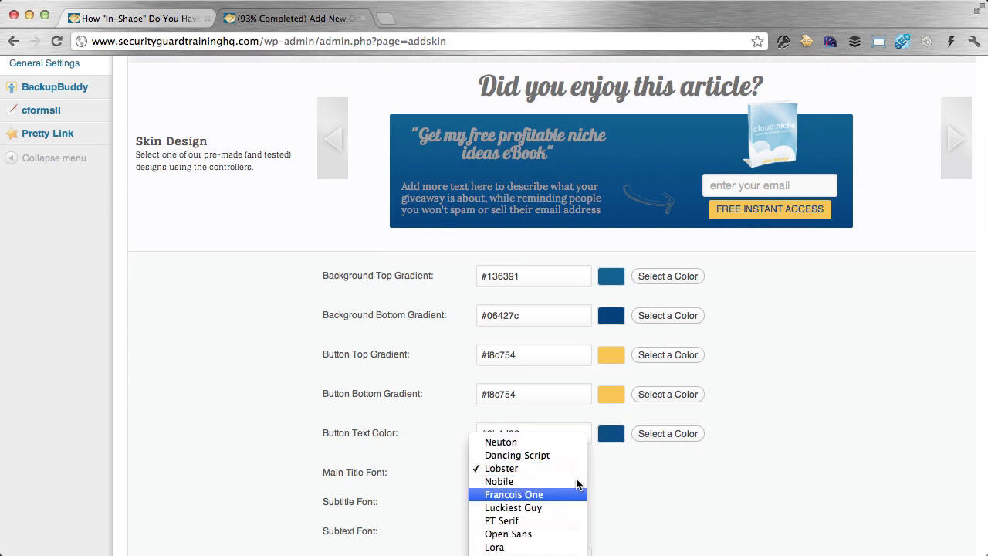
pyautogui.click(532, 520)
pyautogui.click(533, 497)
pyautogui.click(533, 550)
pyautogui.click(533, 528)
pyautogui.click(502, 500)
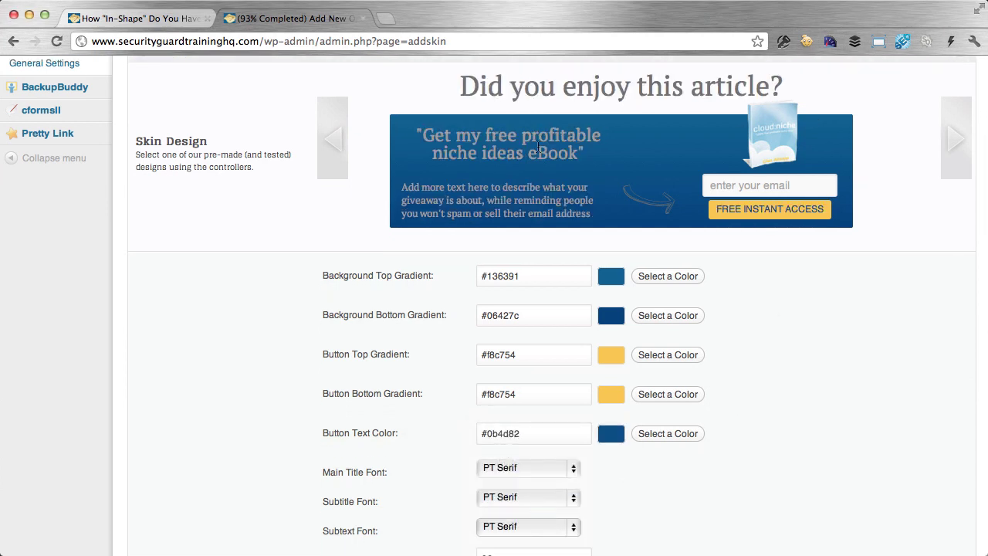
# Set the main title colour to #0b4d82 and subtitle and subtext colours to #FFFFFF
pyautogui.scroll(-5, 774, 331)
pyautogui.scroll(-3, 559, 423)
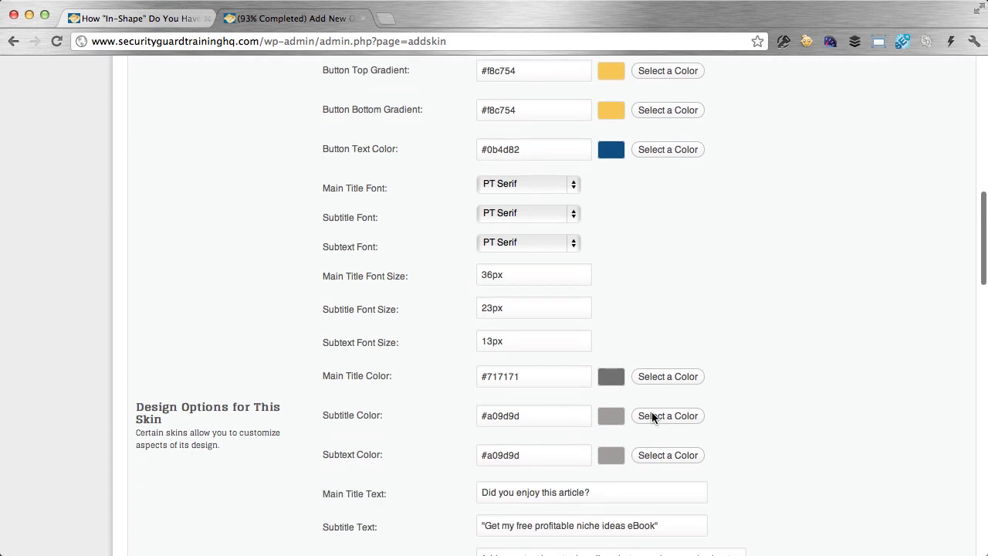
pyautogui.doubleClick(528, 376)
pyautogui.write('#0b4d82')
pyautogui.doubleClick(533, 415)
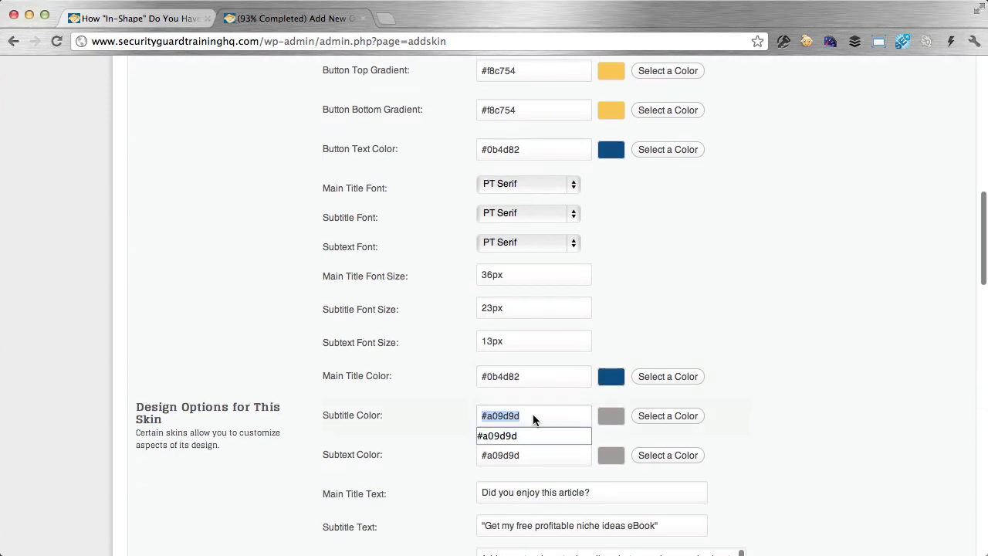
pyautogui.hotkey('ctrl', 'v')
pyautogui.doubleClick(533, 455)
pyautogui.hotkey('ctrl', 'v')
pyautogui.scroll(9, 776, 332)
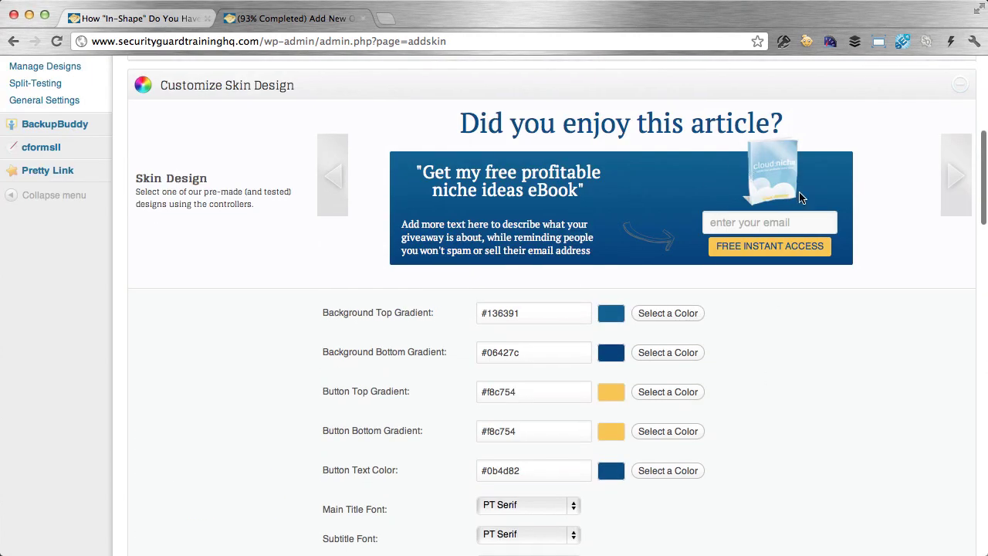
pyautogui.scroll(-7, 814, 354)
pyautogui.scroll(-8, 813, 353)
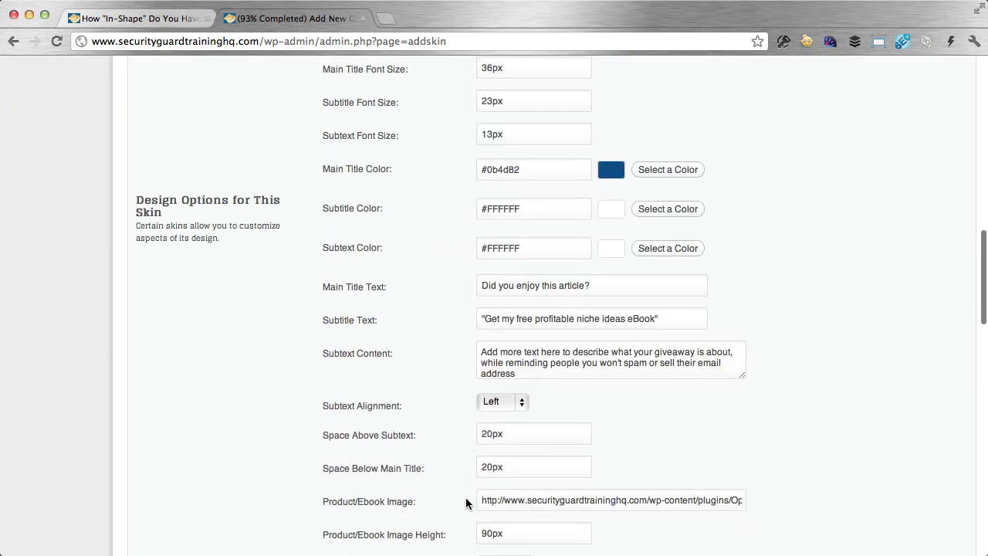
# Replace the Product/Ebook Image address with the Security Guard Interview Tips eBook cover URL
pyautogui.tripleClick(540, 500)
pyautogui.hotkey('ctrl', 'v')
pyautogui.scroll(16, 715, 437)
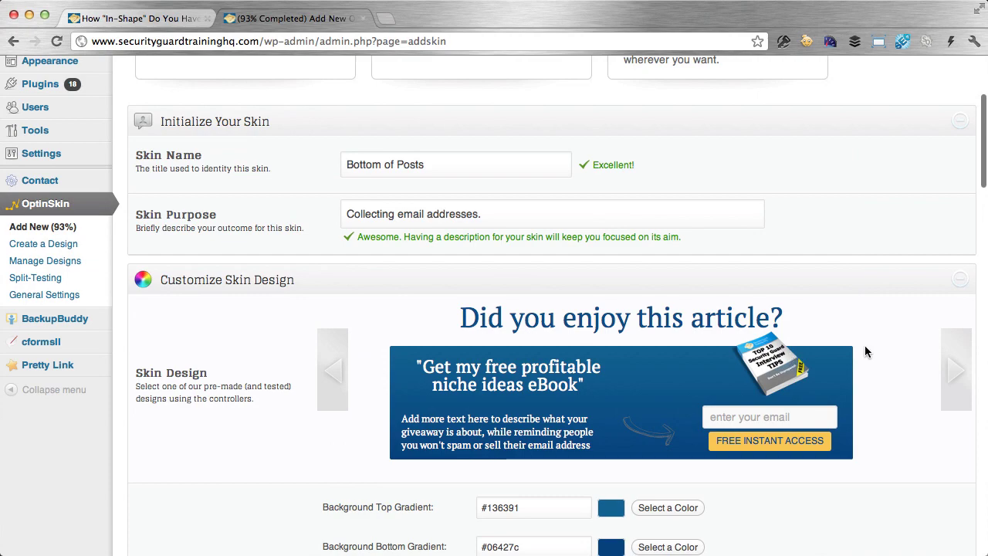
pyautogui.scroll(-19, 865, 352)
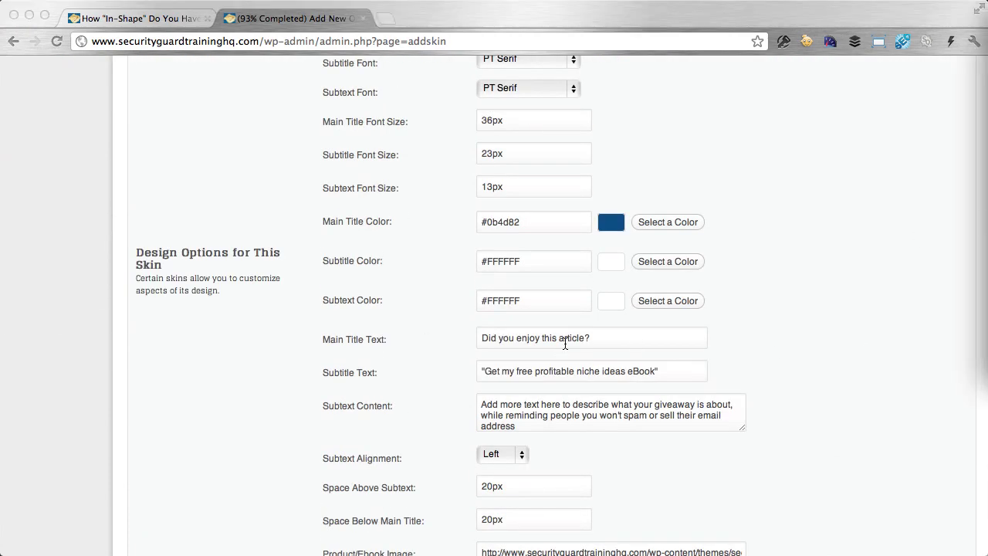
# Change the main title to 'Interviewing for a Job?' and update the subtitle and subtext with the interview-tips copy
pyautogui.tripleClick(565, 338)
pyautogui.write('Interviewing for a Job?')
pyautogui.tripleClick(594, 371)
pyautogui.write('"Check out this Security Guard Interview Tips eBook!"')
pyautogui.tripleClick(537, 413)
pyautogui.write('The Top 10 Quick Tips that Will Help You Get Hired in Your Next Security Guard Interview')
# Check the arrow style options and keep the current arrow style
pyautogui.scroll(15, 793, 408)
pyautogui.scroll(-17, 823, 401)
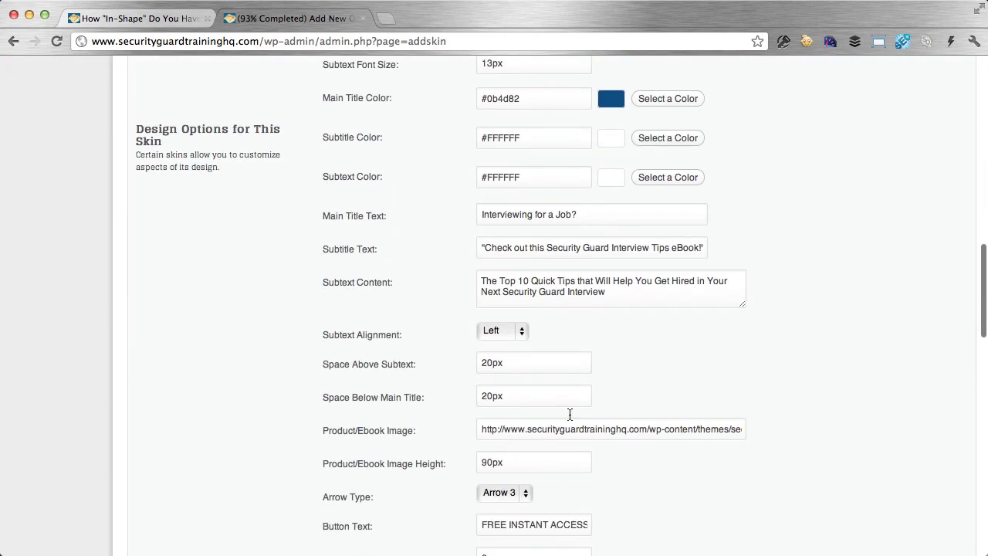
pyautogui.scroll(-2, 570, 415)
pyautogui.click(527, 421)
pyautogui.click(513, 430)
pyautogui.scroll(15, 738, 450)
pyautogui.scroll(-5, 704, 425)
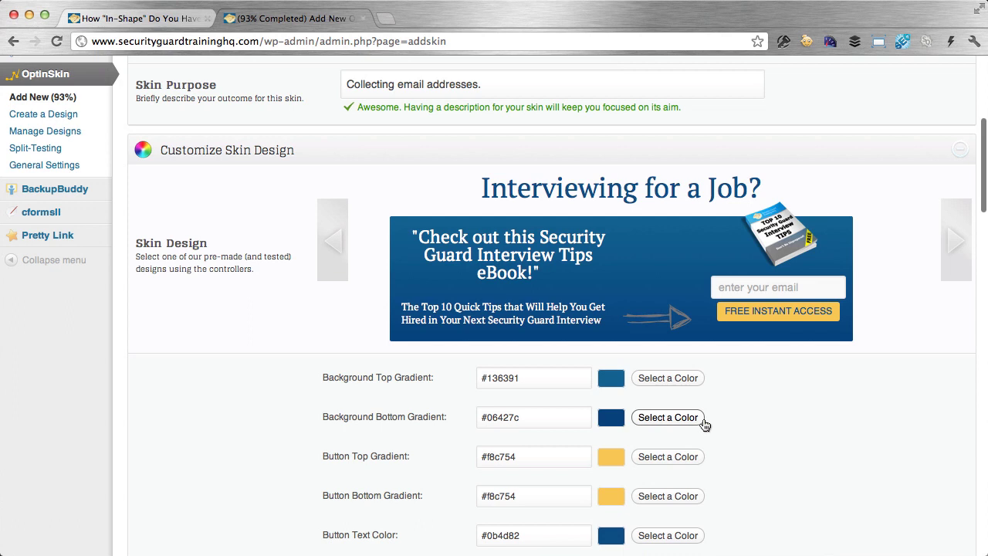
pyautogui.scroll(-10, 704, 424)
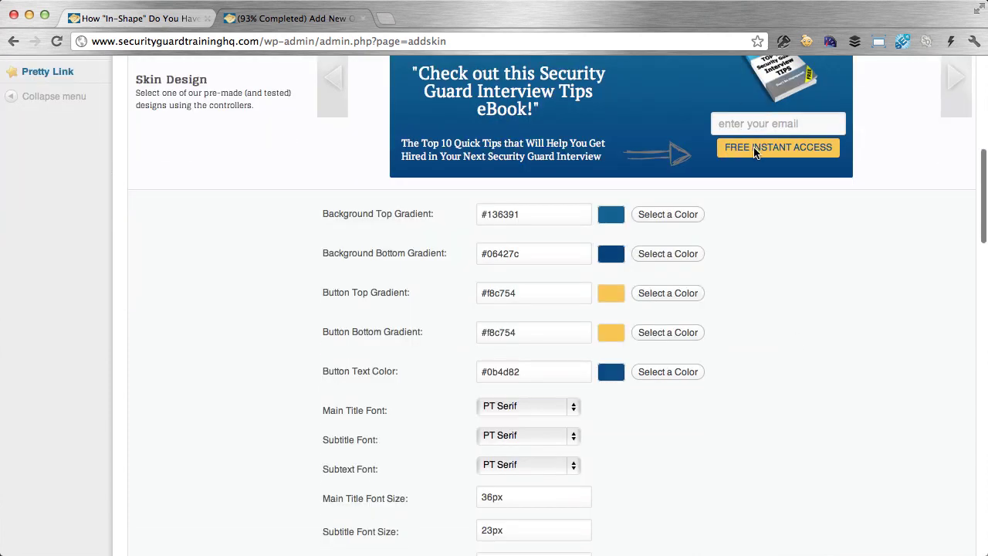
pyautogui.scroll(-10, 657, 351)
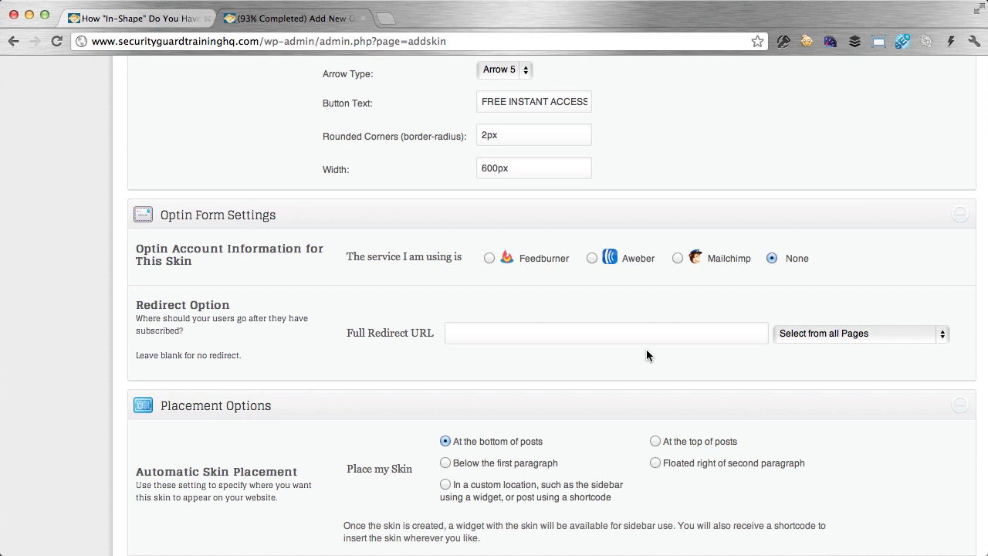
# Select Aweber under Optin Form Settings and confirm the Aweber List ID is filled in
pyautogui.click(593, 259)
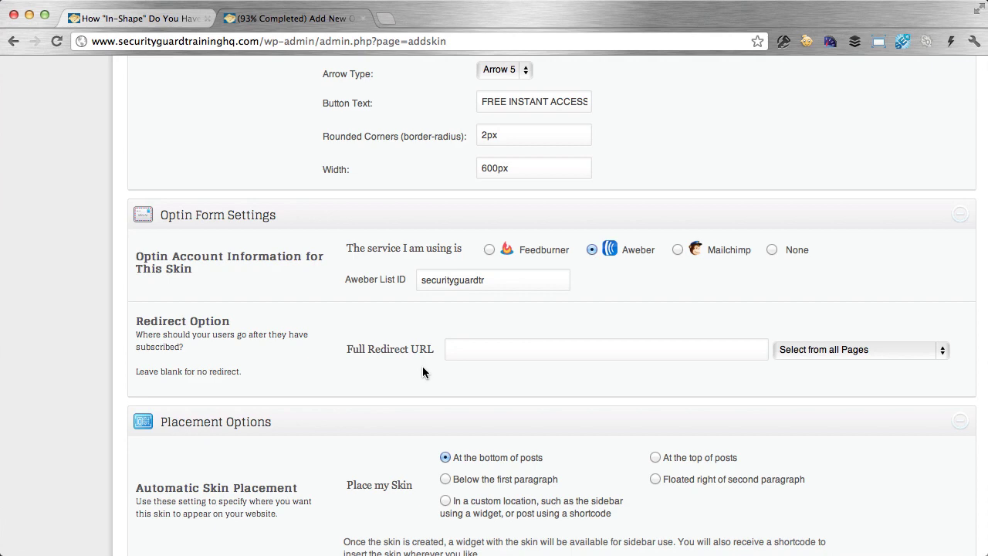
pyautogui.scroll(-5, 422, 367)
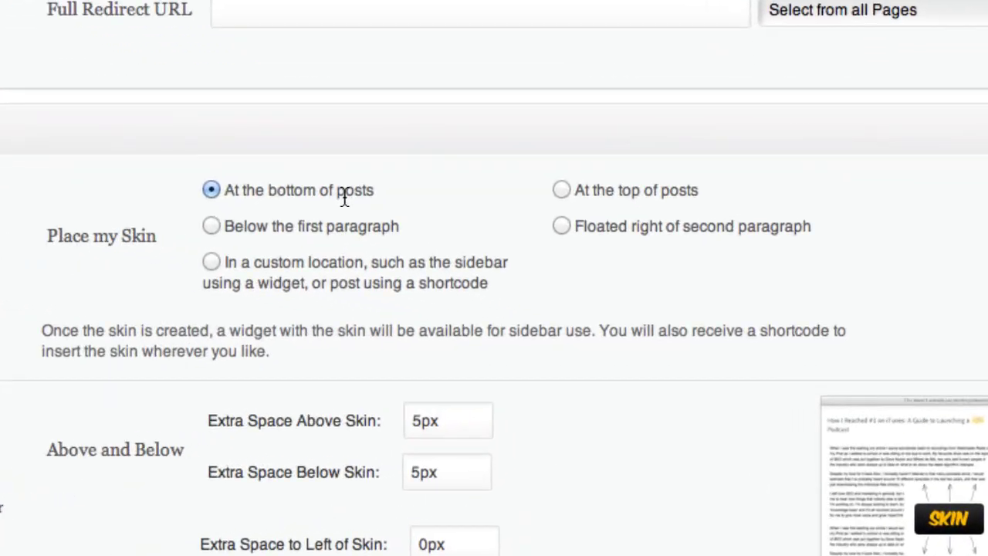
pyautogui.scroll(-3, 391, 187)
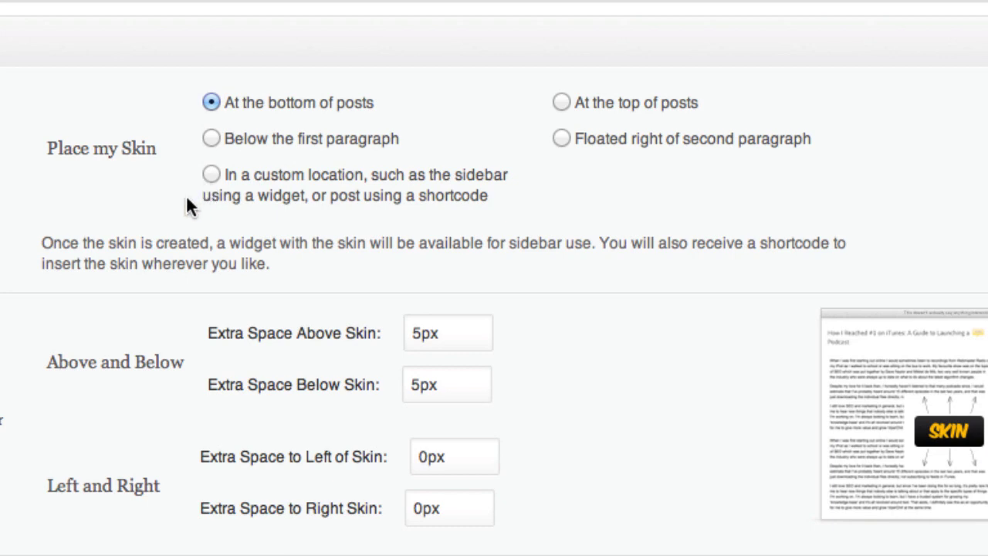
pyautogui.scroll(-3, 79, 260)
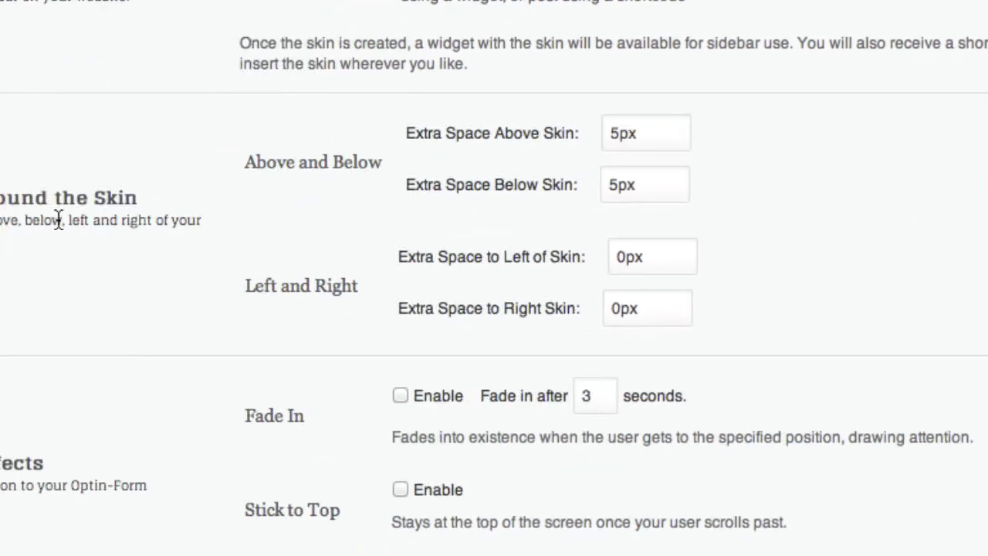
pyautogui.scroll(-2, 246, 206)
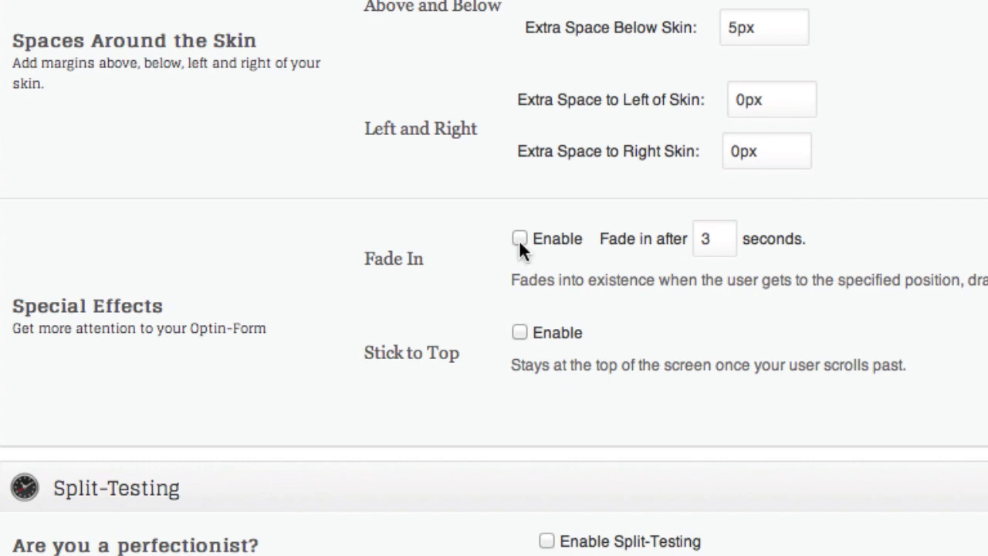
# Change the 'Fade in after' delay to 1 second
pyautogui.doubleClick(729, 239)
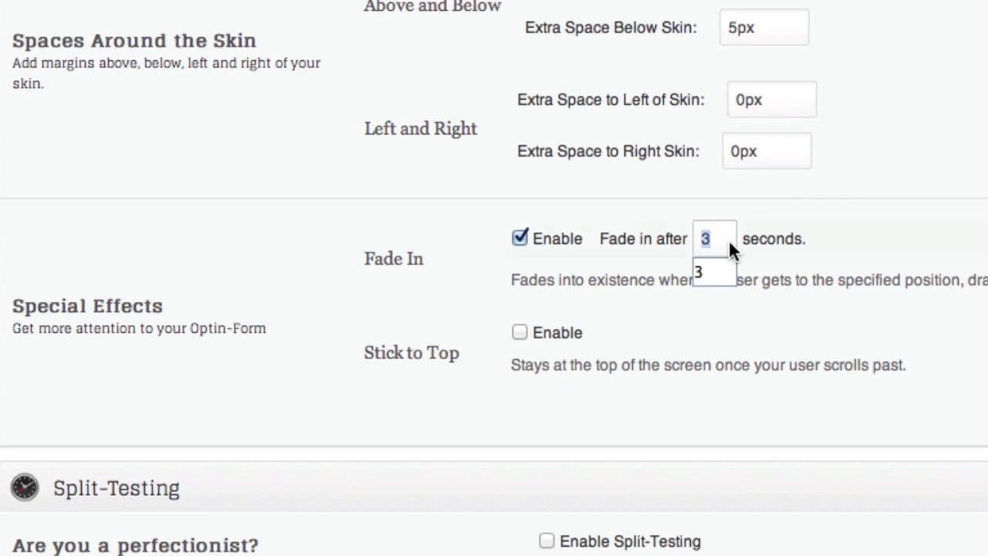
pyautogui.write('1')
pyautogui.scroll(-1, 776, 282)
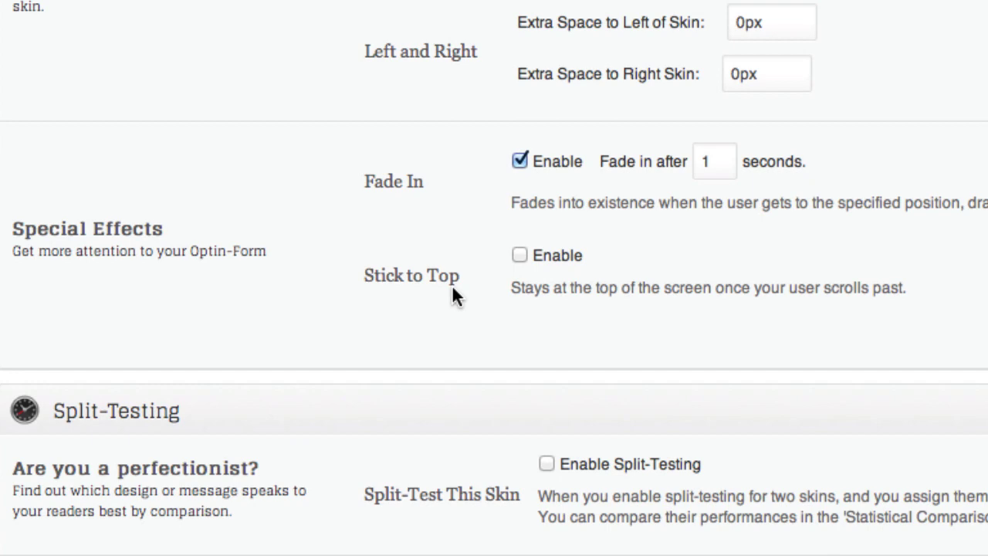
pyautogui.scroll(-5, 453, 293)
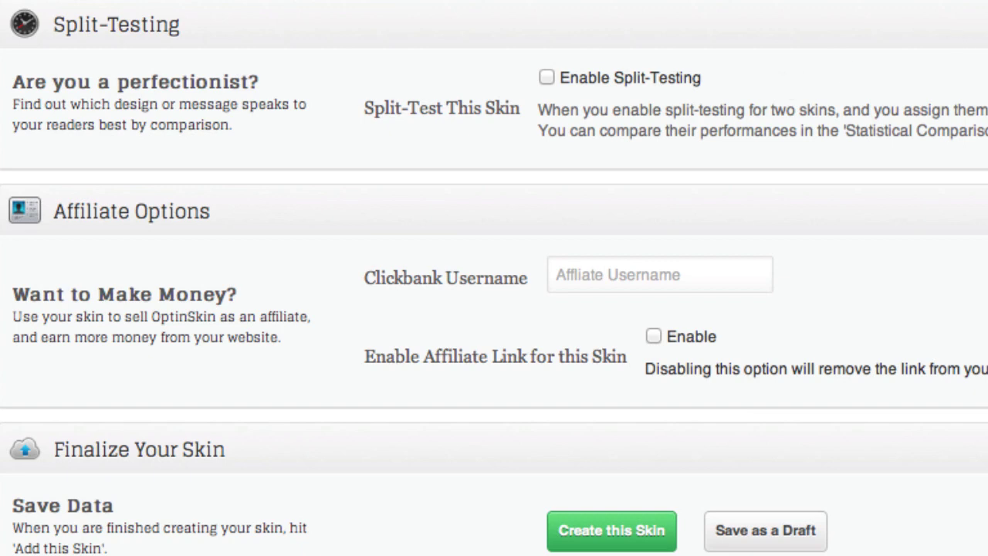
# Use Create this Skin under Finalize Your Skin to save the Bottom of Posts skin
pyautogui.scroll(-2, 494, 278)
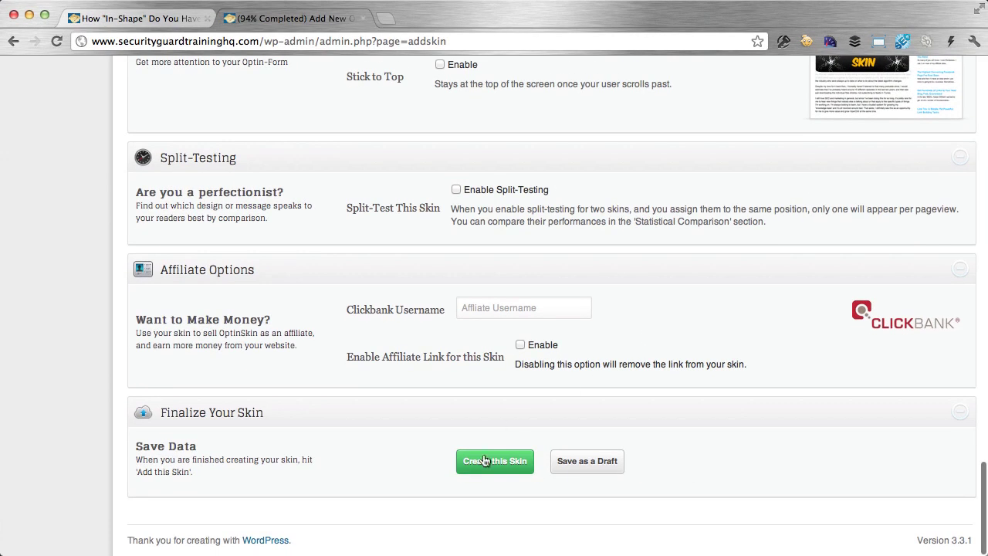
pyautogui.click(484, 461)
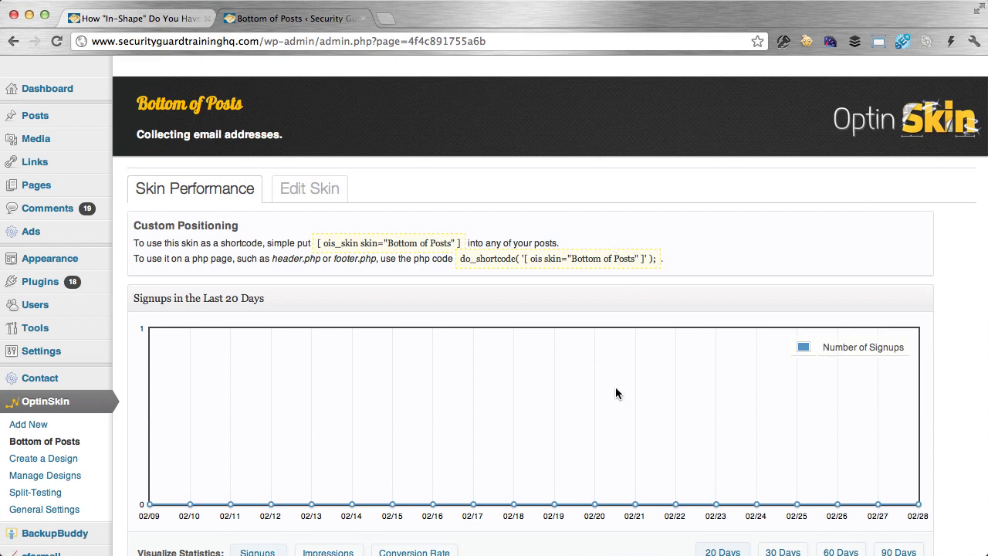
# Look over the skin's [ois_skin] shortcode, then switch to the 'How In-Shape Do You Have to Be' post tab
pyautogui.scroll(-1, 615, 390)
pyautogui.scroll(-1, 615, 387)
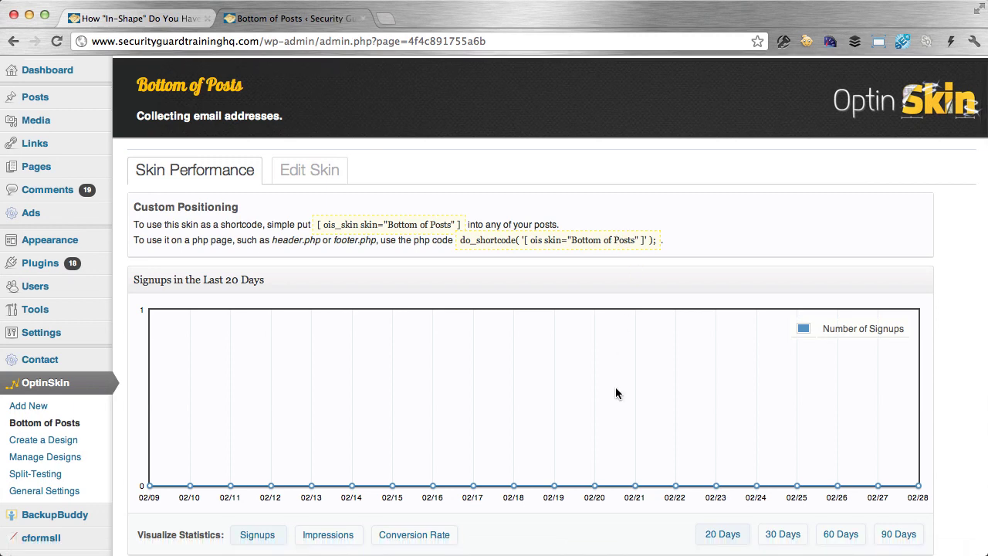
pyautogui.scroll(-5, 615, 393)
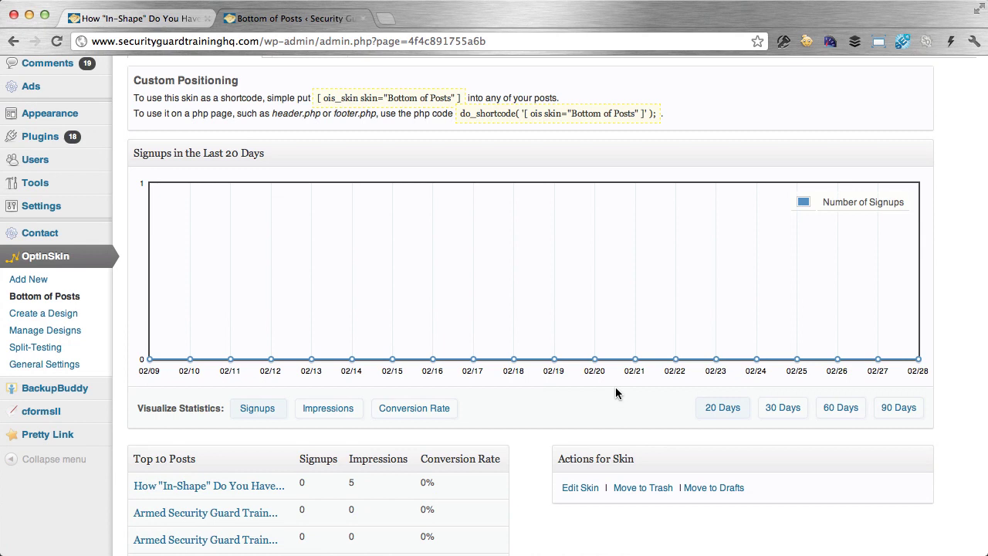
pyautogui.scroll(4, 449, 233)
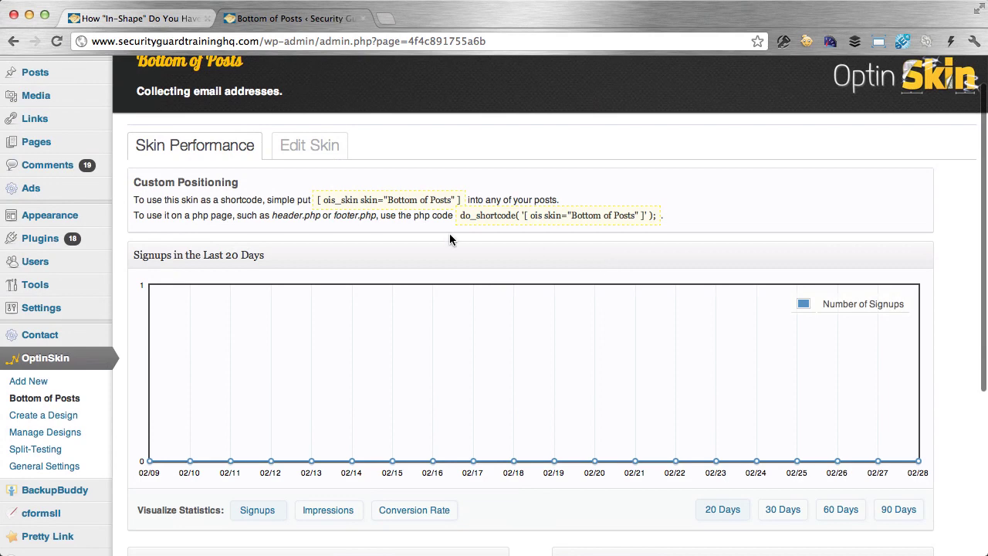
pyautogui.moveTo(317, 202); pyautogui.dragTo(461, 202)
pyautogui.click(521, 191)
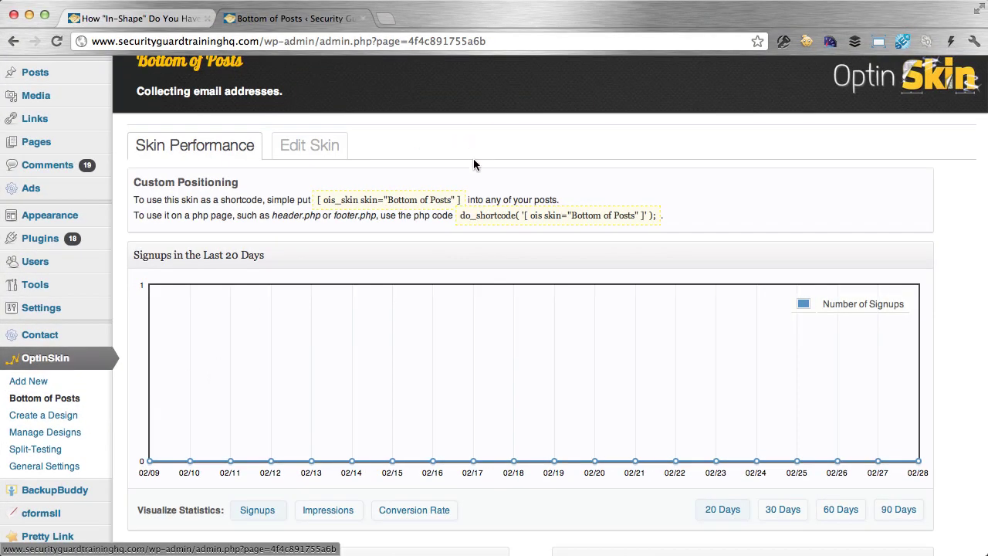
pyautogui.scroll(1, 473, 163)
pyautogui.click(143, 18)
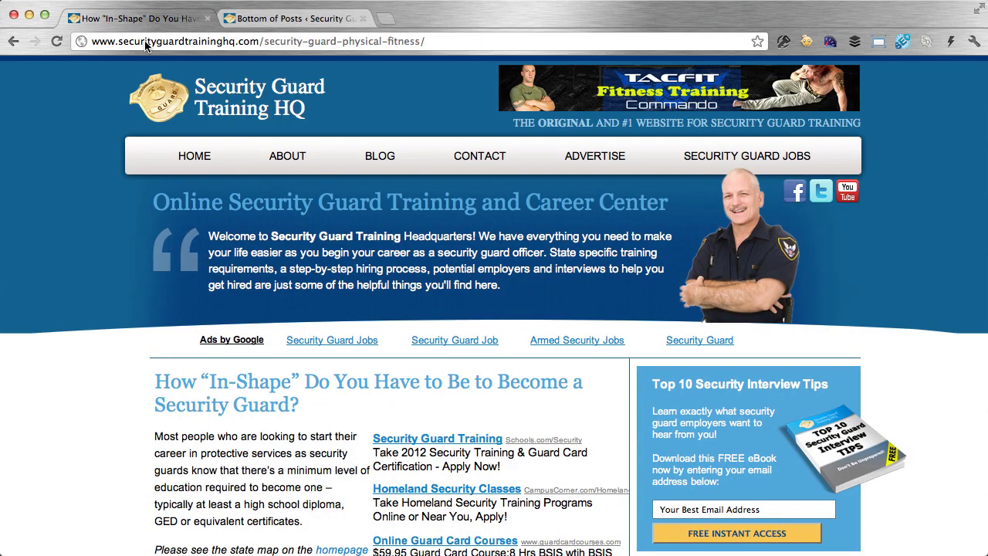
# Reload the post and scroll down to the blue 'Interviewing for a Job?' opt-in under the article
pyautogui.click(58, 43)
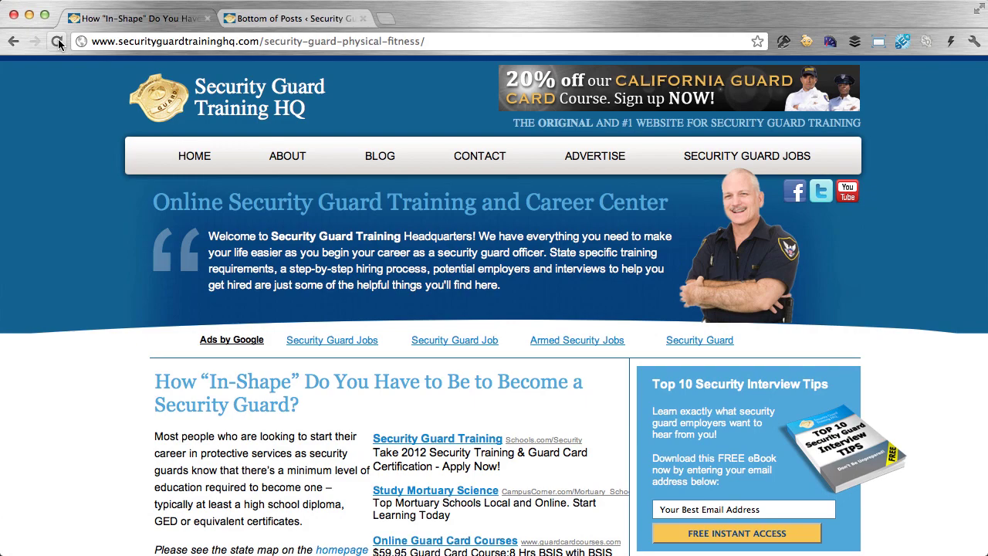
pyautogui.scroll(-10, 77, 172)
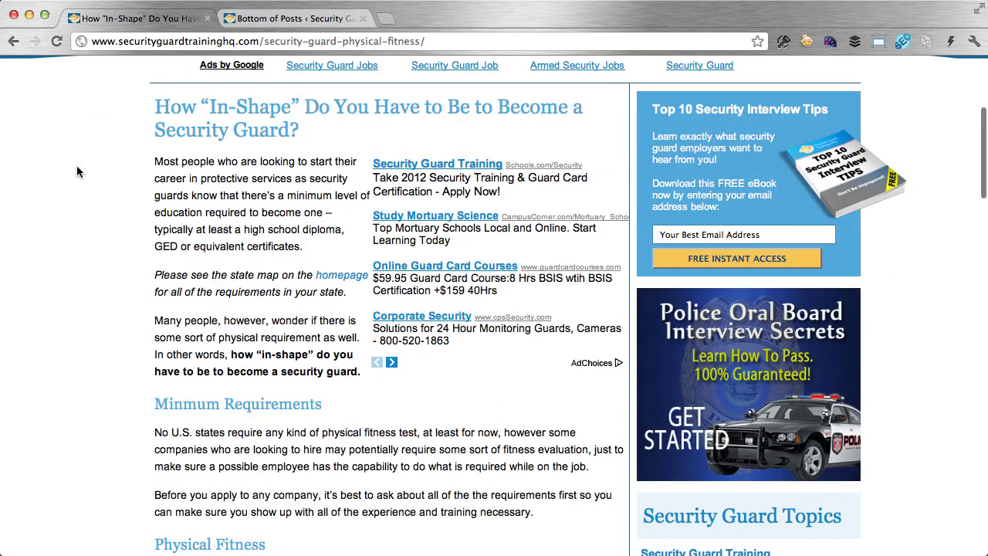
pyautogui.scroll(-10, 78, 171)
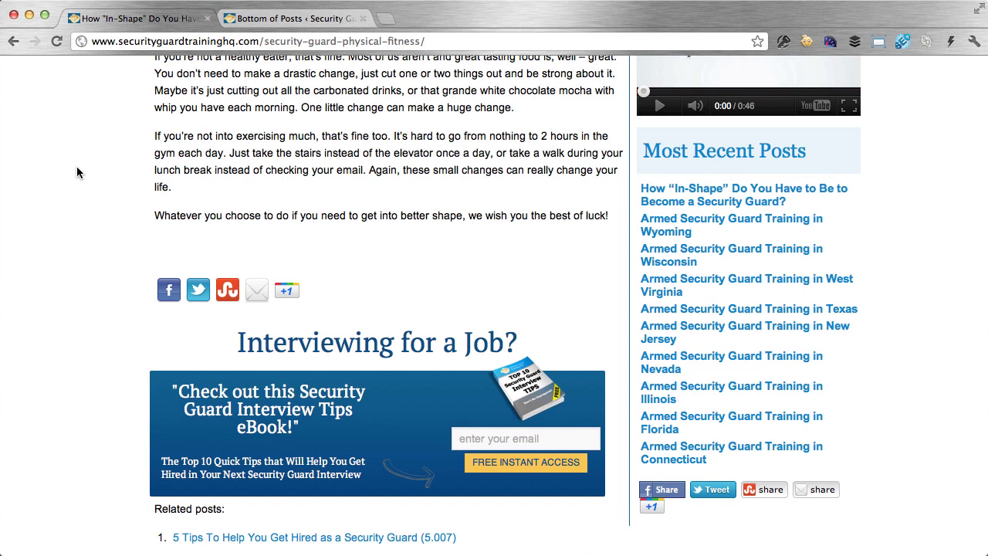
pyautogui.scroll(-2, 77, 176)
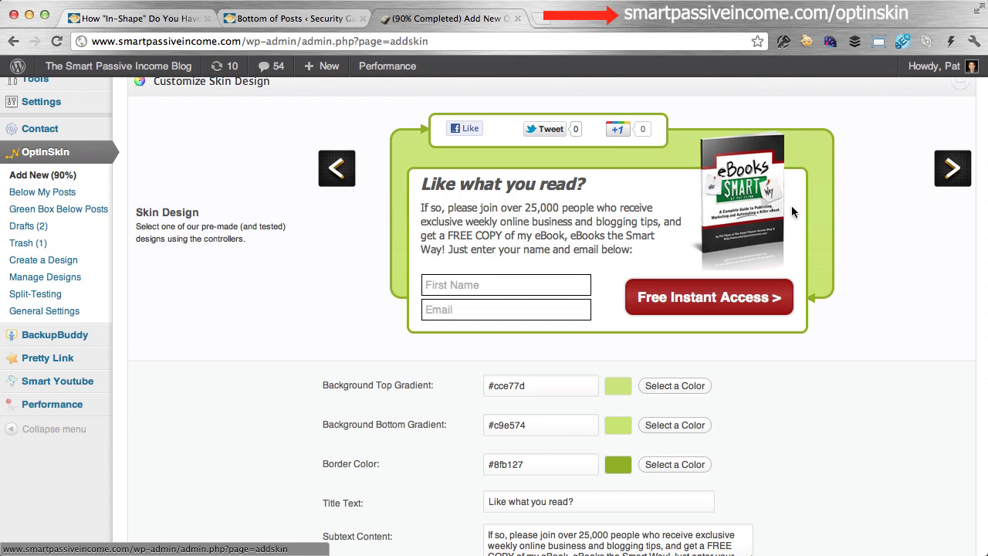
# Cycle the Skin Design preview forward to the red and white 'Like what you read? Check this out!' eBook template
pyautogui.scroll(-5, 879, 329)
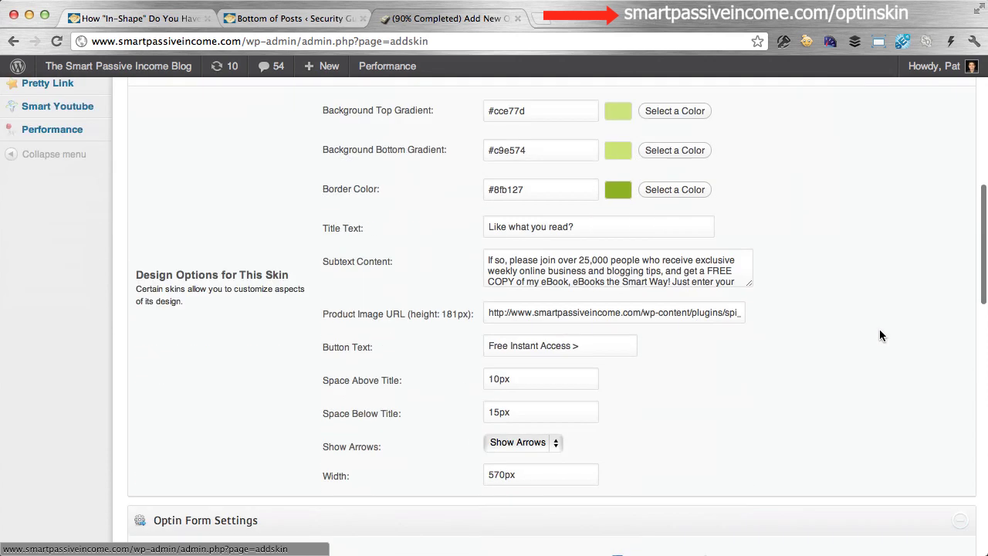
pyautogui.scroll(4, 734, 394)
pyautogui.scroll(4, 734, 395)
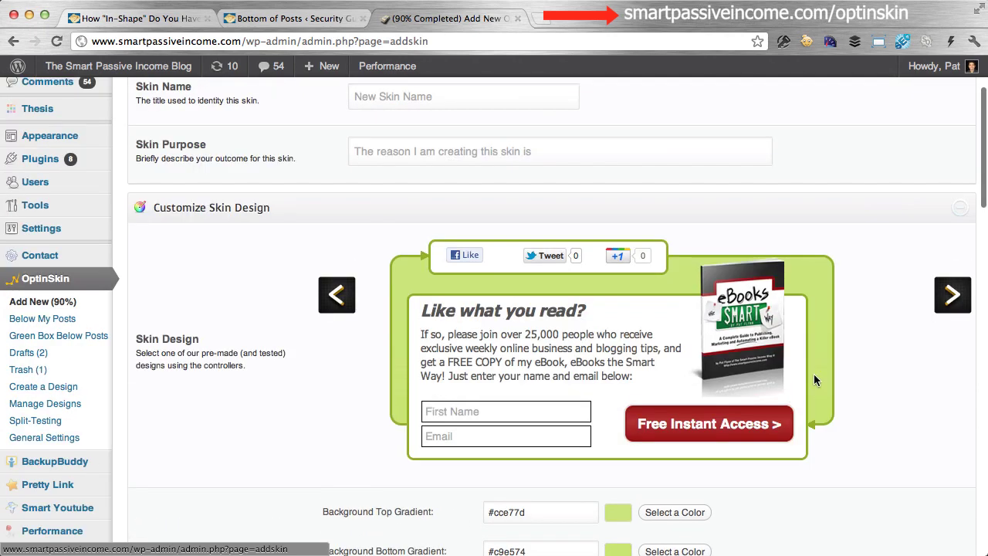
pyautogui.click(952, 292)
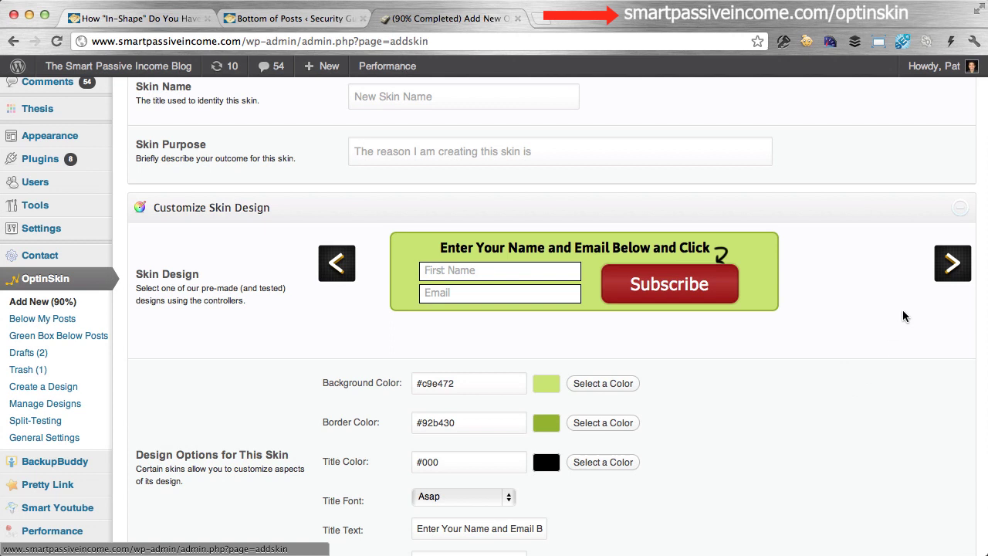
pyautogui.click(943, 276)
pyautogui.scroll(-2, 815, 380)
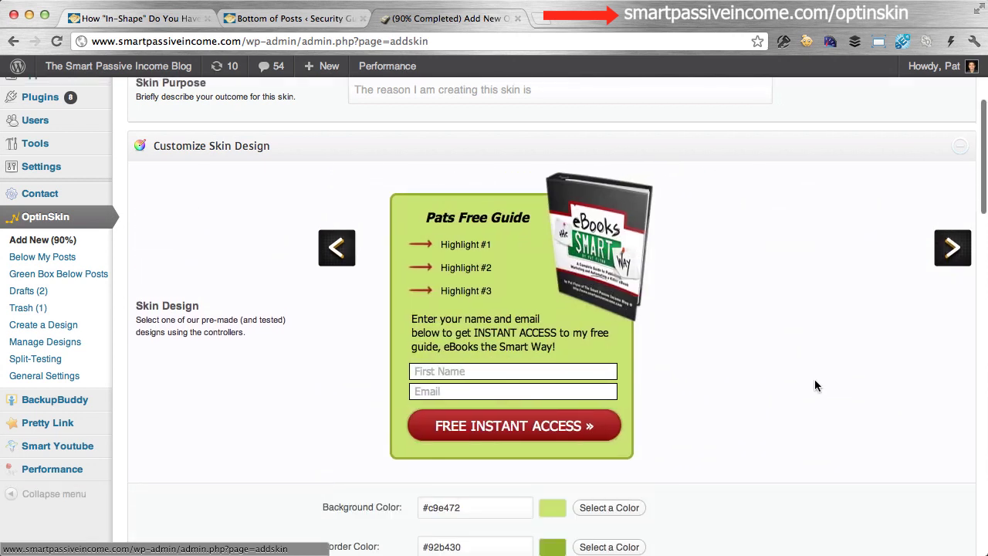
pyautogui.scroll(-2, 815, 386)
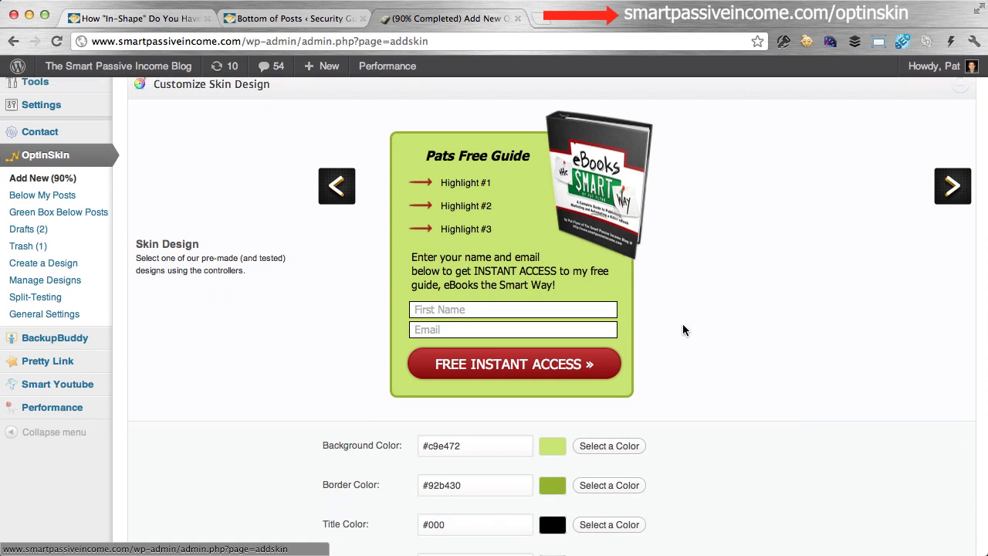
pyautogui.click(954, 188)
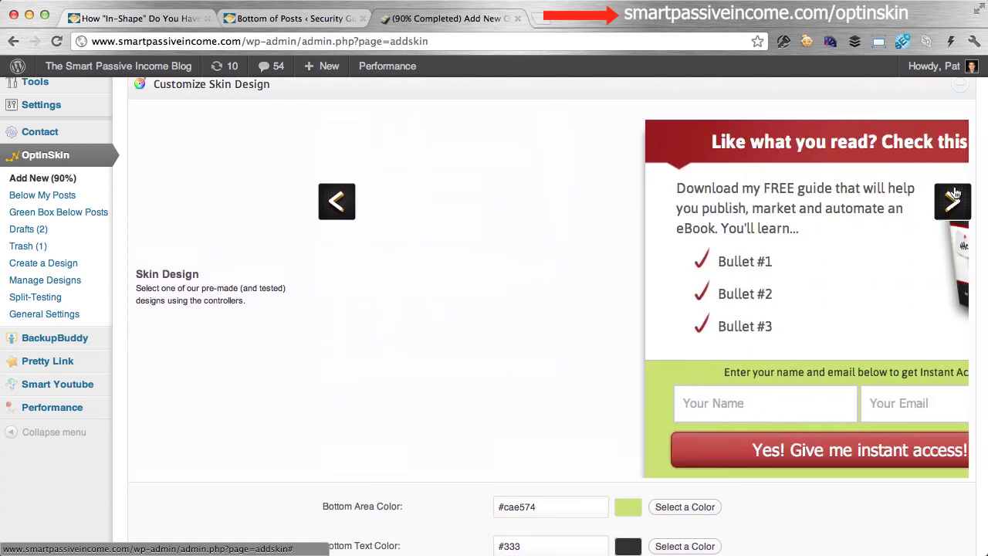